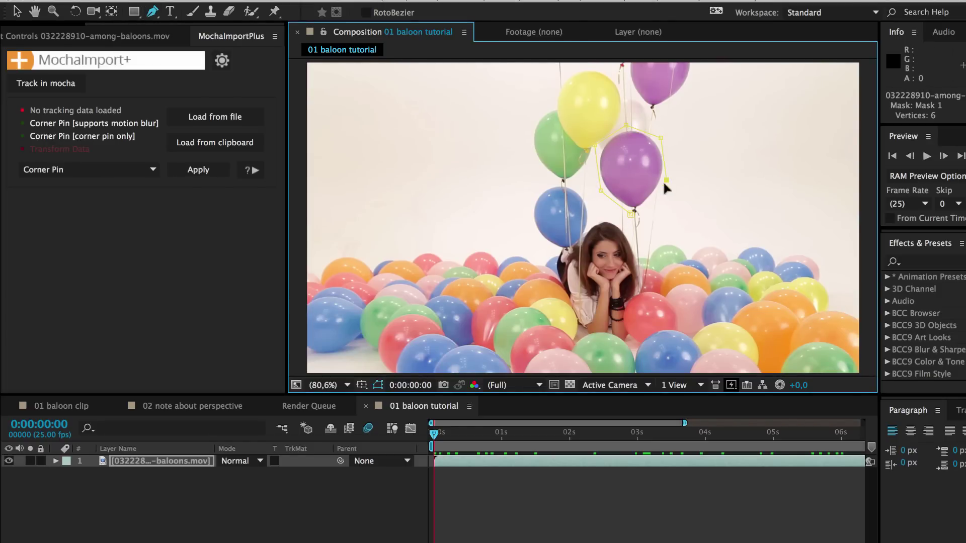
- Close the pen mask around the purple balloon and send the footage layer to mocha via MochaImport+
click(665, 182)
click(141, 463)
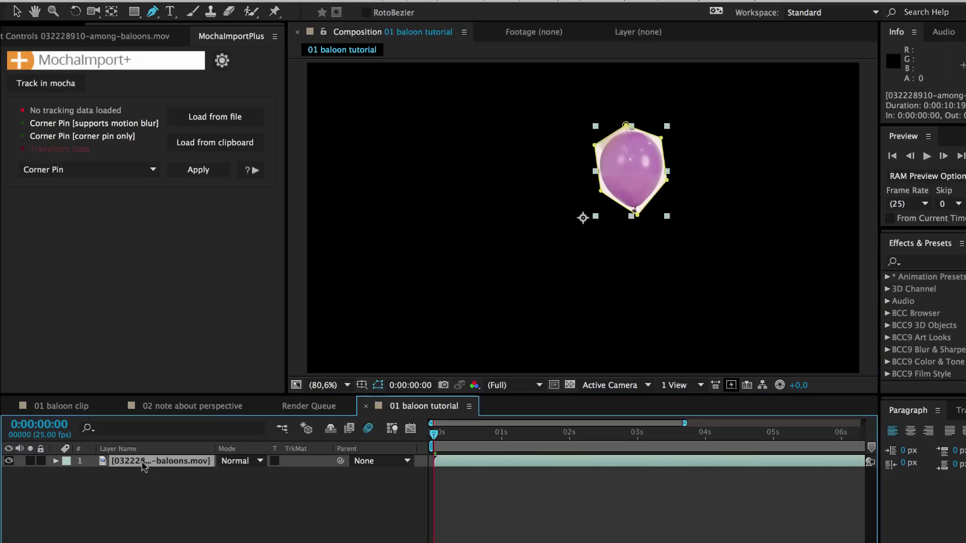
click(59, 86)
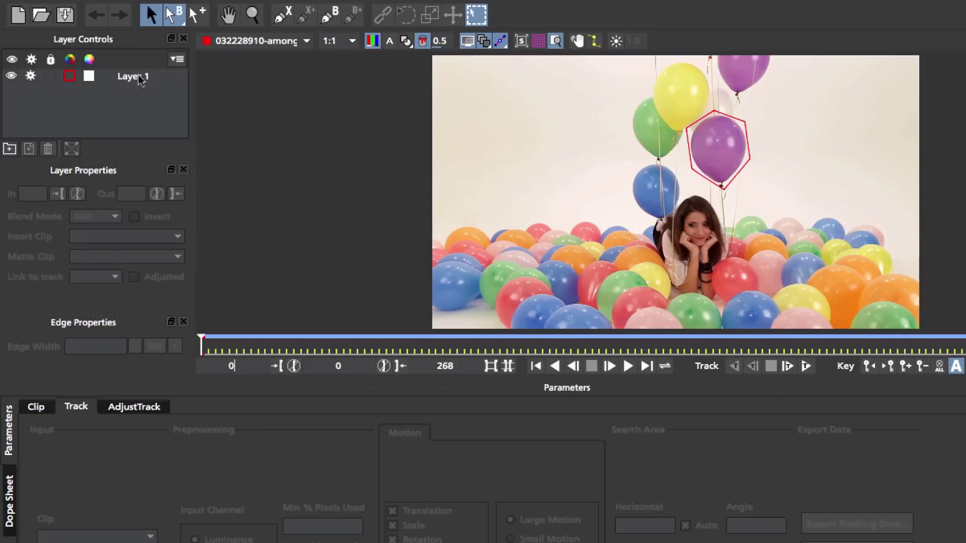
- Track Layer 1 forward through the clip and export the result in After Effects Corner Pin format
click(140, 78)
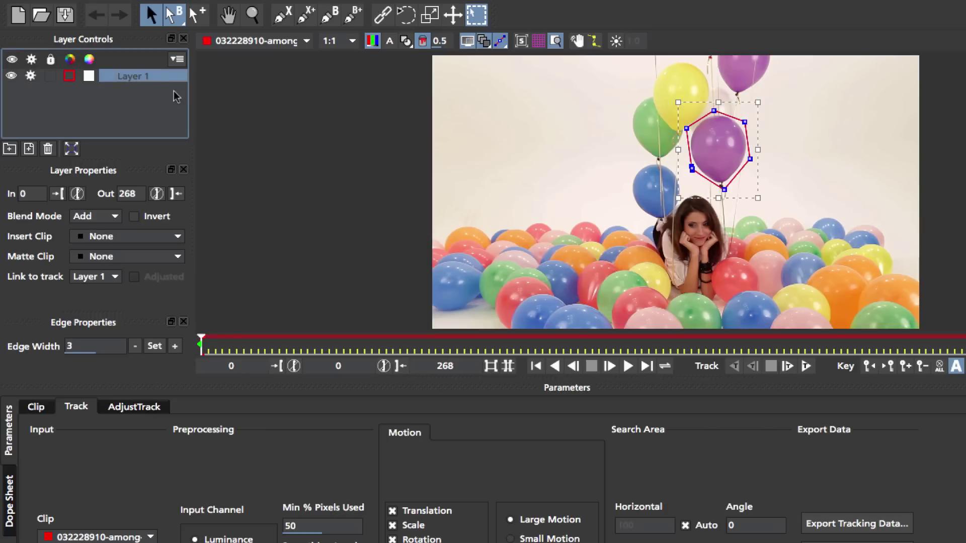
click(804, 368)
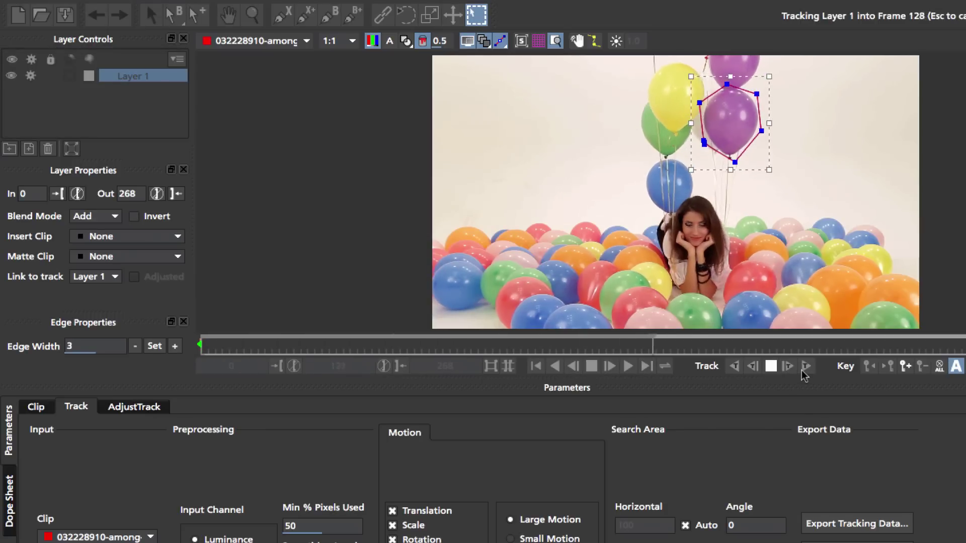
click(849, 524)
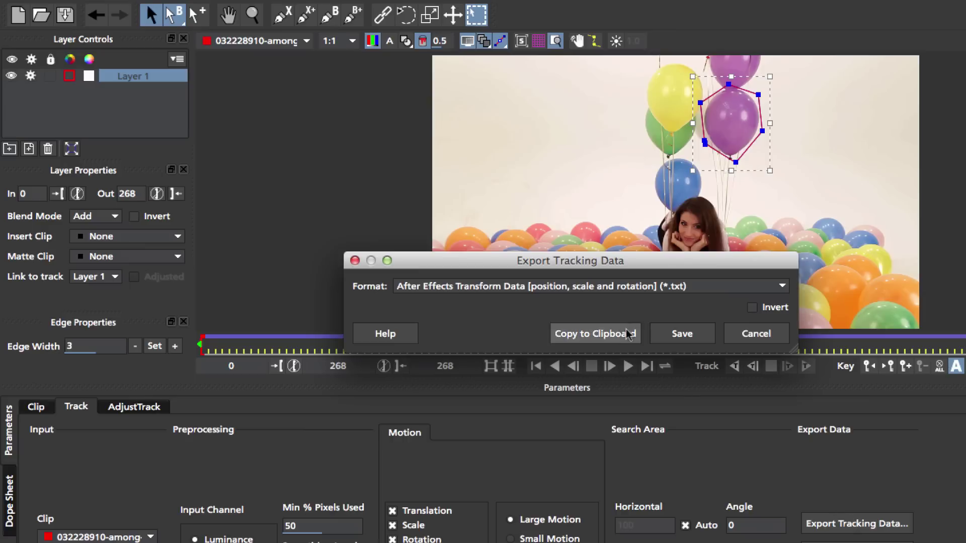
click(597, 286)
click(594, 302)
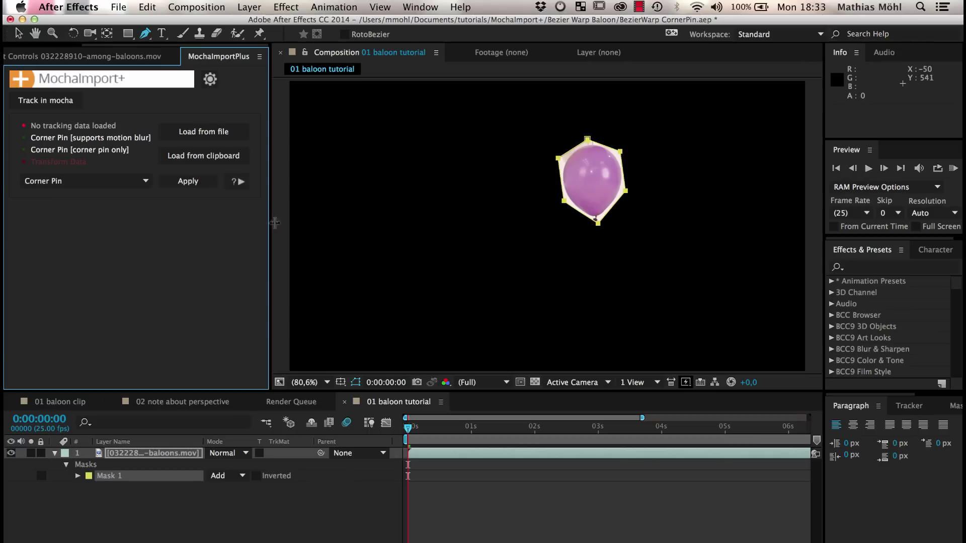
- Load the corner-pin tracking data from the clipboard and delete Mask 1 from the balloon layer
click(233, 161)
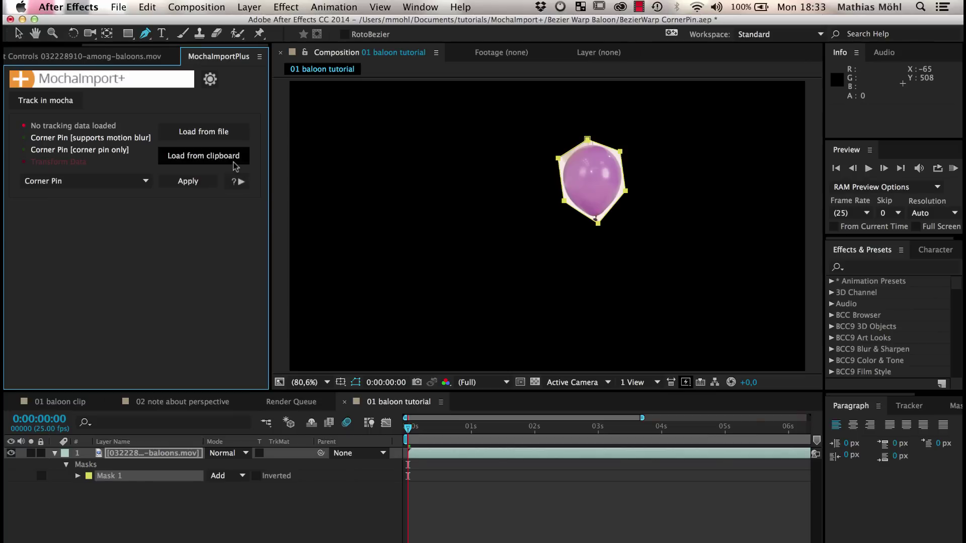
click(470, 347)
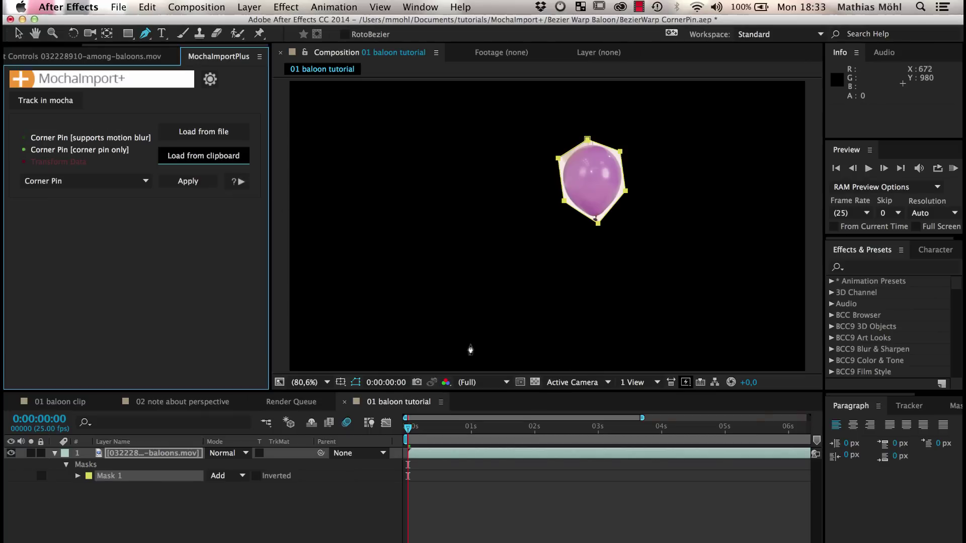
click(157, 477)
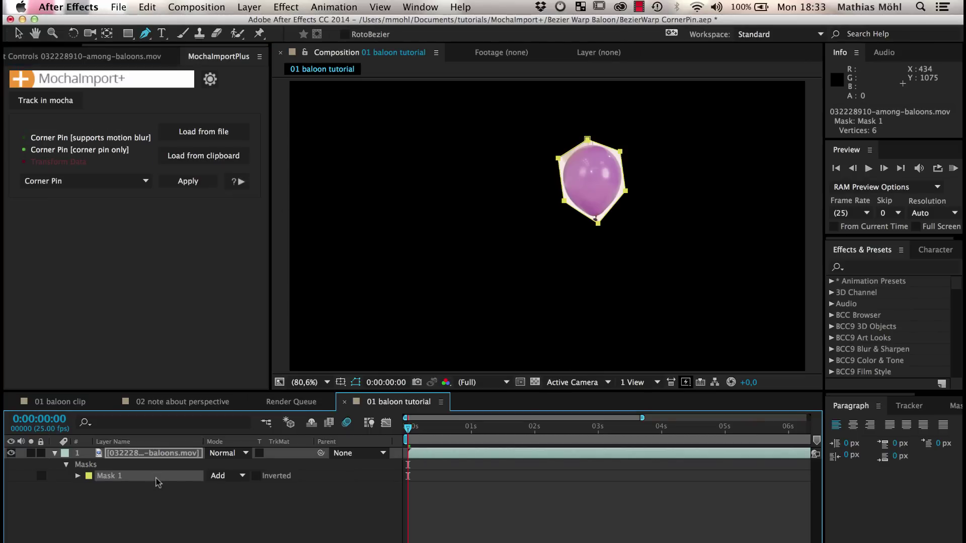
key(Delete)
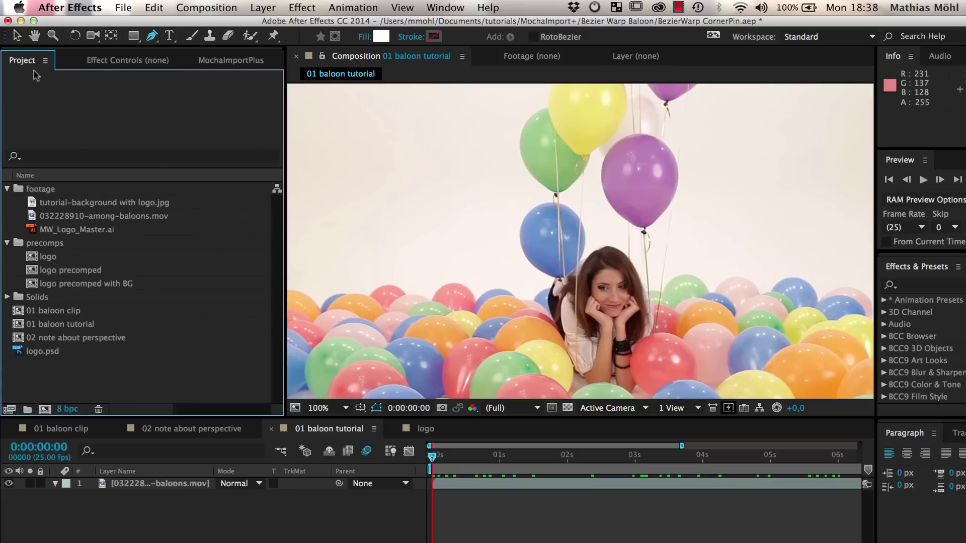
- Add logo.psd to the timeline and apply the balloon tracking to it with Corner Pin mode
drag(50, 353, 114, 476)
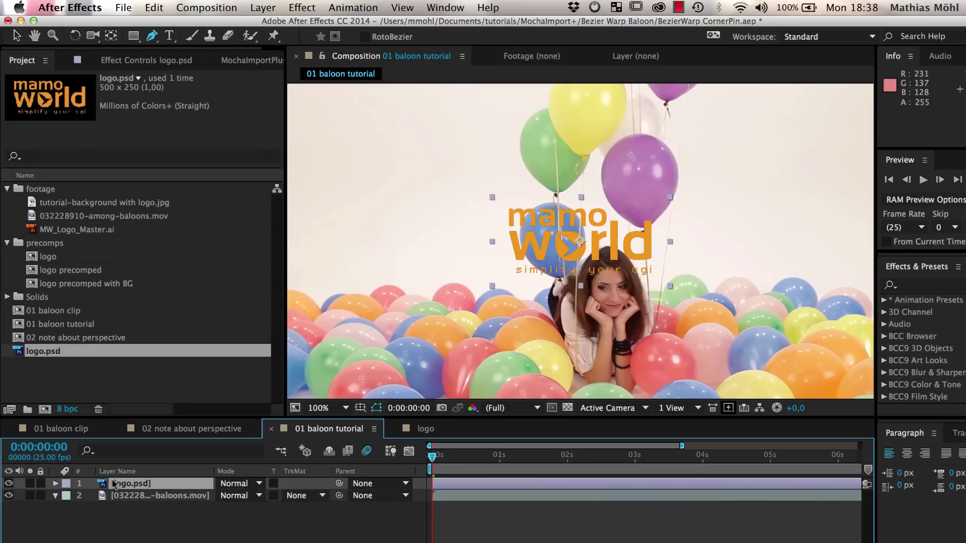
click(231, 60)
click(104, 193)
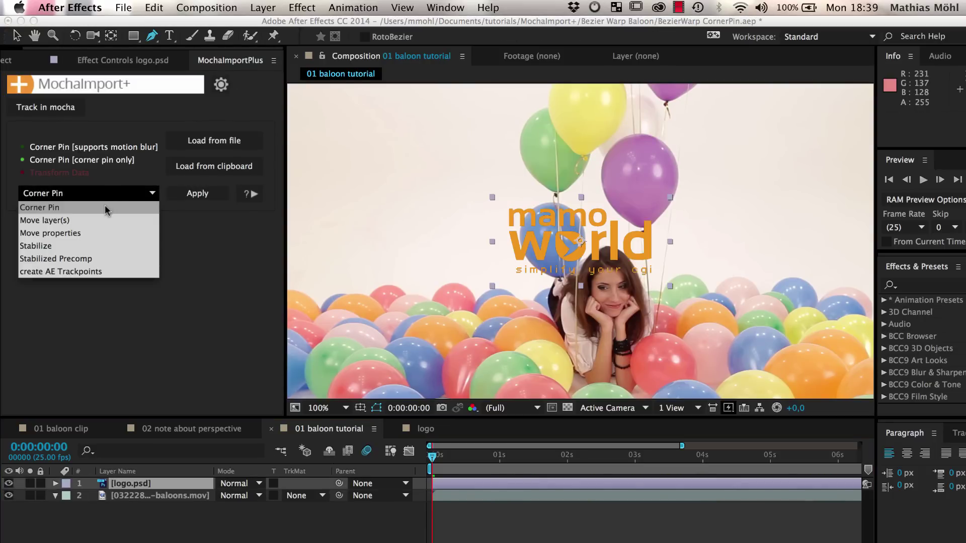
click(193, 194)
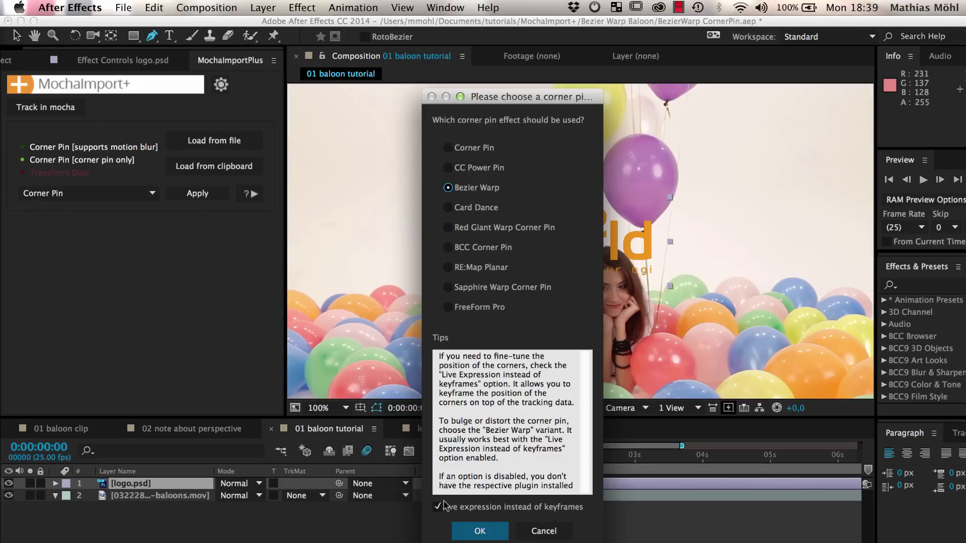
- Confirm Bezier Warp pinning, drag its vertices to curve the logo onto the balloon, and preview
click(468, 532)
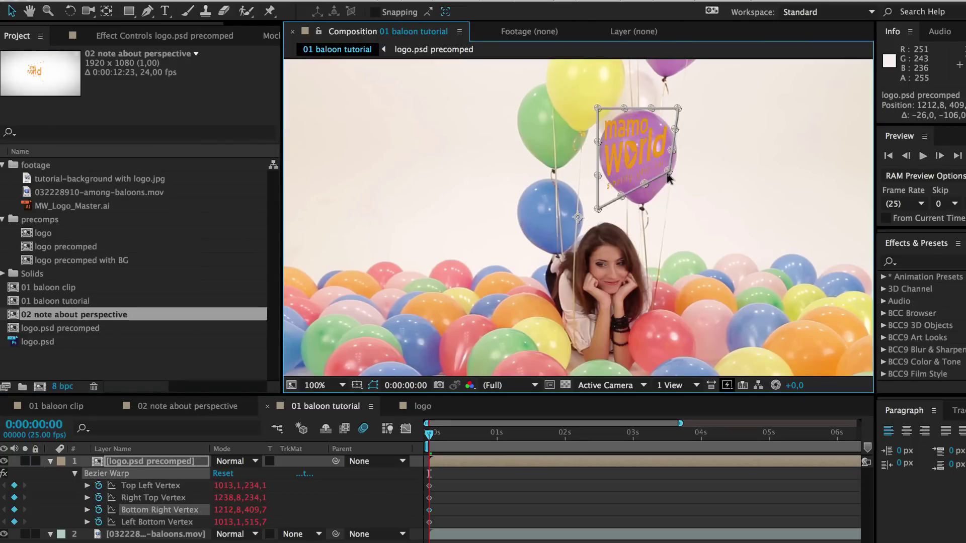
drag(677, 113, 670, 132)
drag(667, 173, 680, 183)
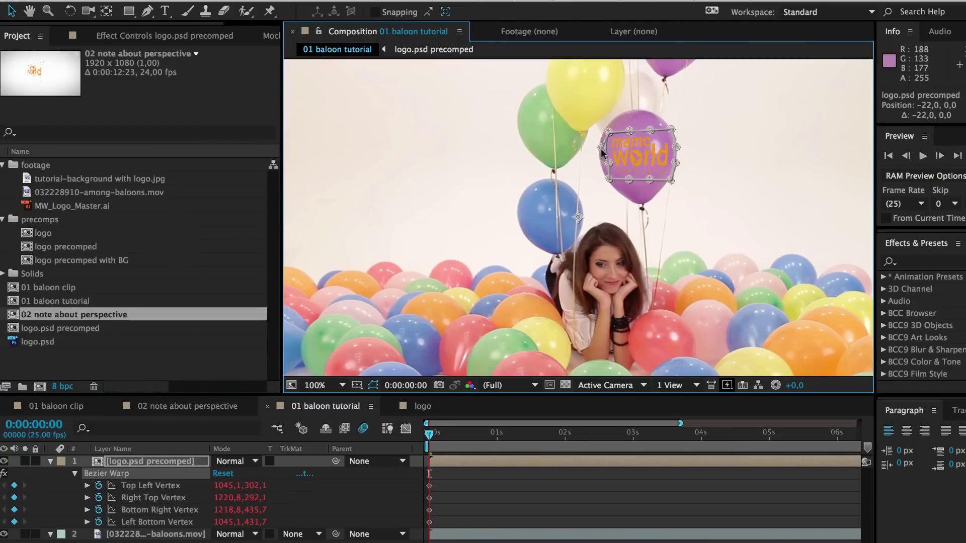
drag(611, 178, 610, 181)
mouse_move(430, 435)
mouse_down()
mouse_move(754, 436)
mouse_move(814, 424)
mouse_move(733, 439)
mouse_move(430, 436)
mouse_up()
drag(652, 129, 654, 125)
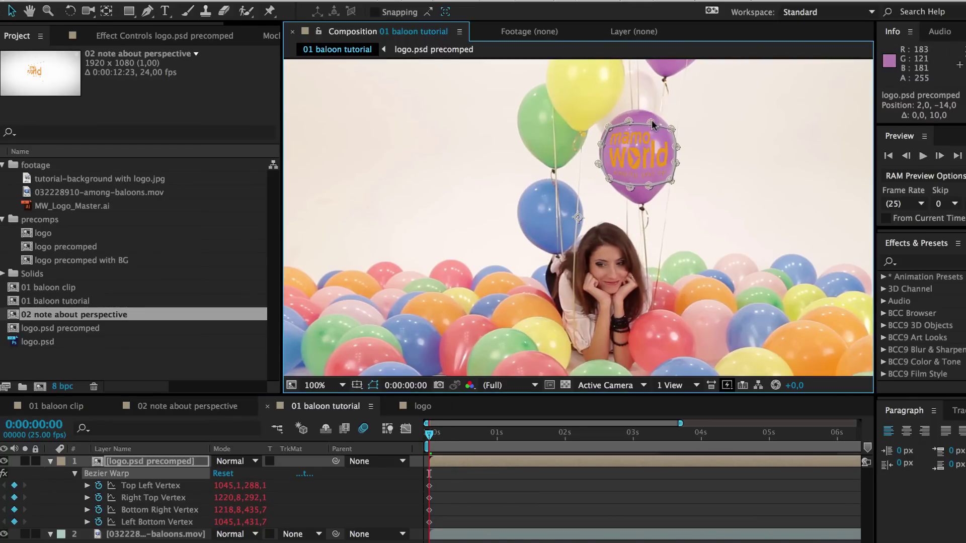
key(space)
key(space)
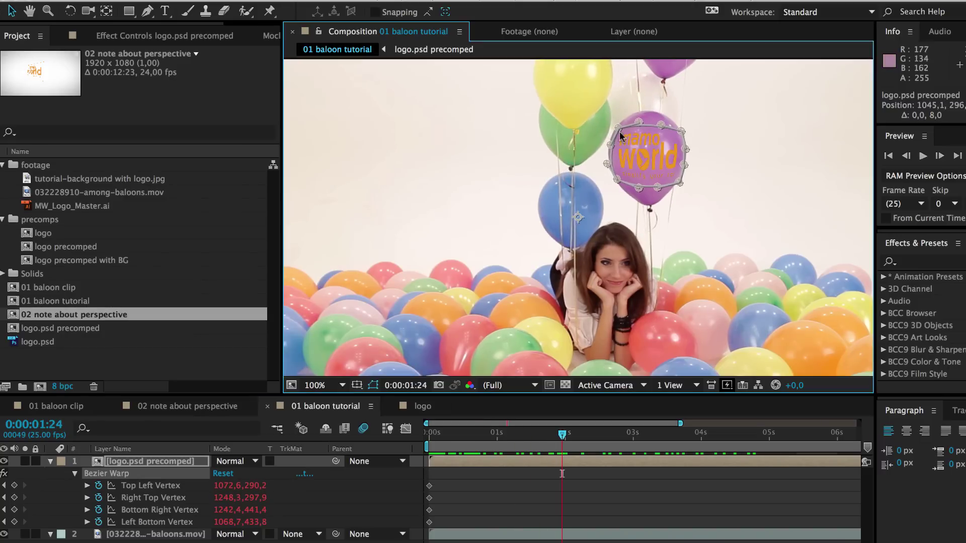
- Lower the Top Left and Right Top vertices at 1:24 and scrub nearby frames to check the fit
drag(619, 131, 624, 153)
drag(680, 131, 672, 153)
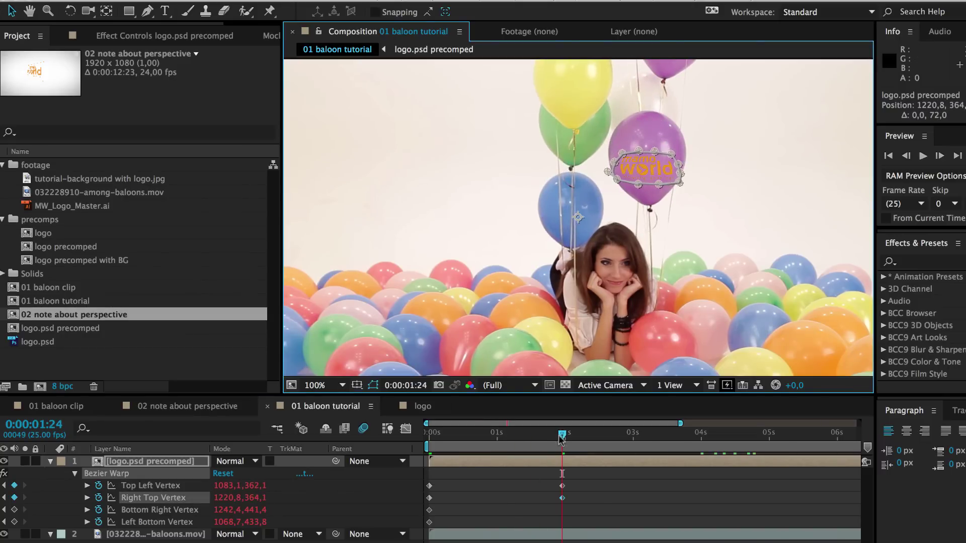
drag(562, 440, 600, 429)
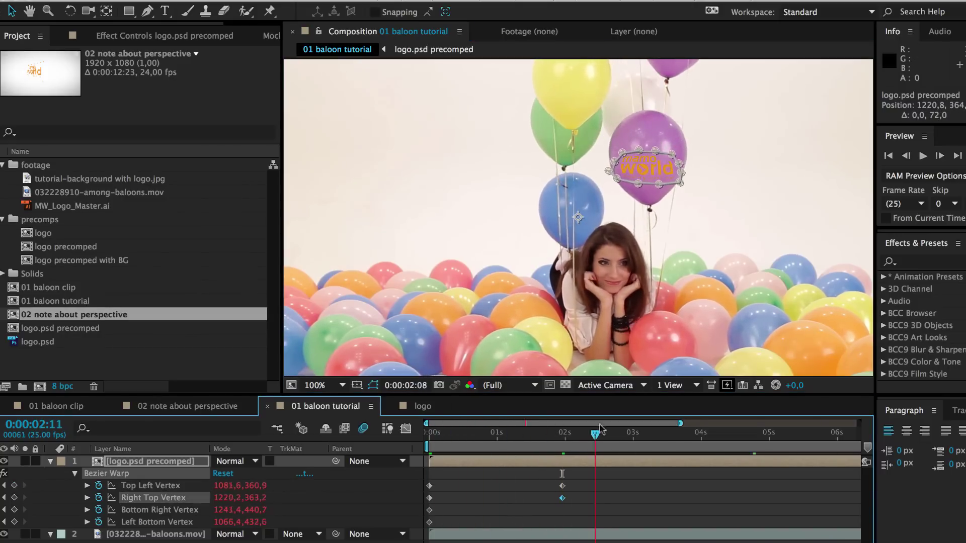
drag(600, 428, 561, 431)
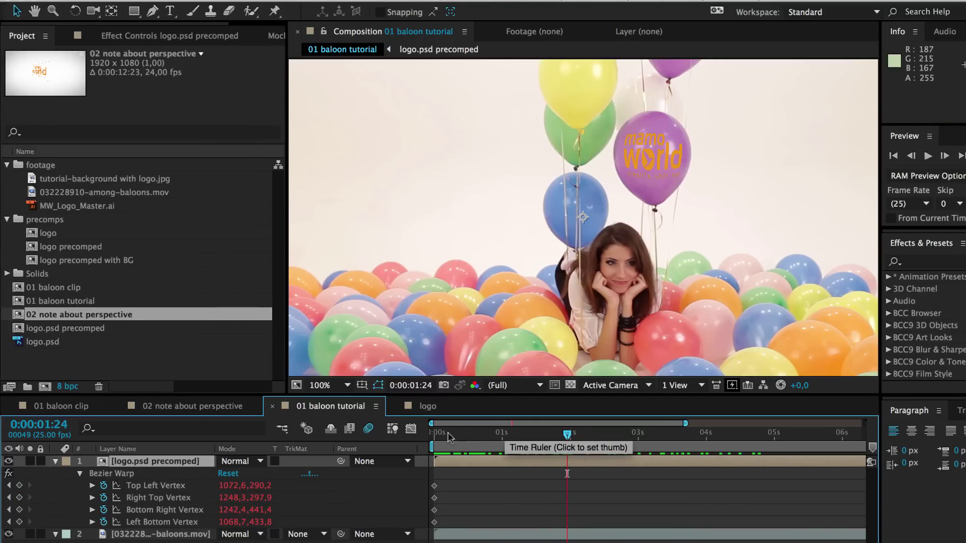
- Set the logo layer to Screen blending and add a Fast Blur with Blurriness 1,5
click(259, 462)
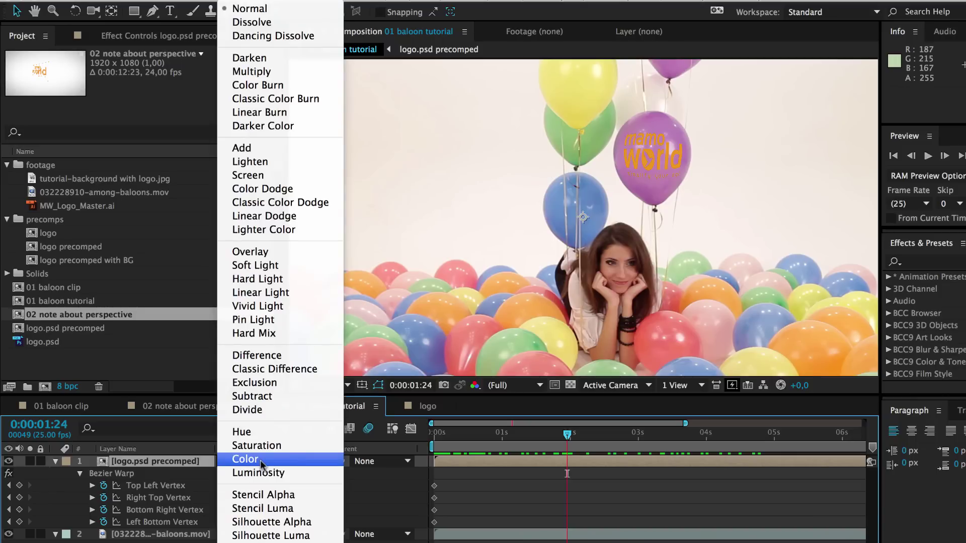
click(275, 177)
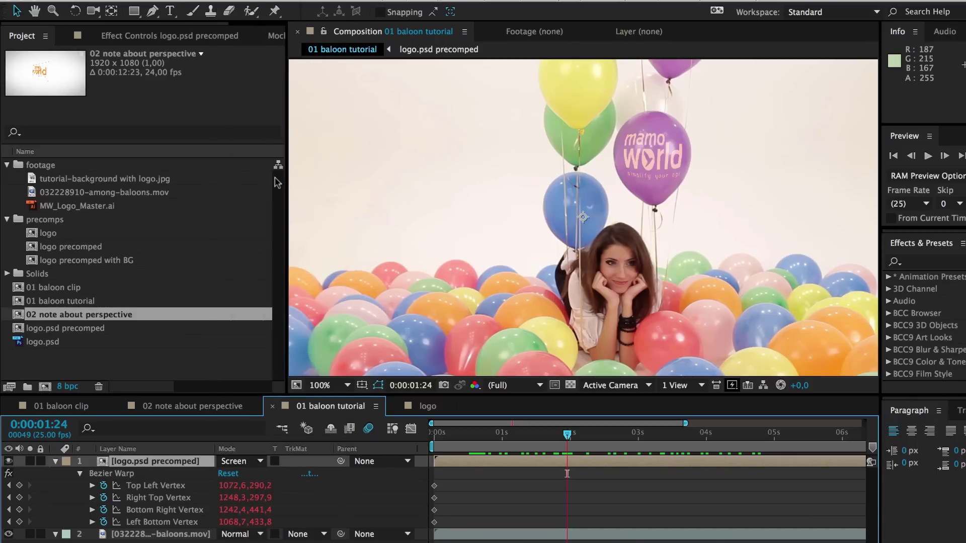
click(952, 262)
text(fast blur)
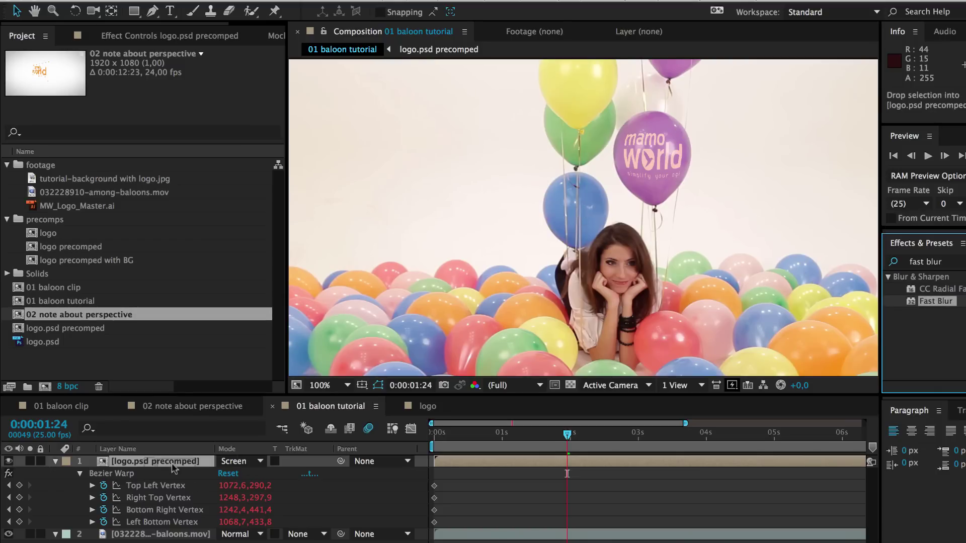
double_click(935, 301)
click(159, 249)
text(1,5)
click(195, 470)
- Lower the logo layer's opacity to about 70%
key(t)
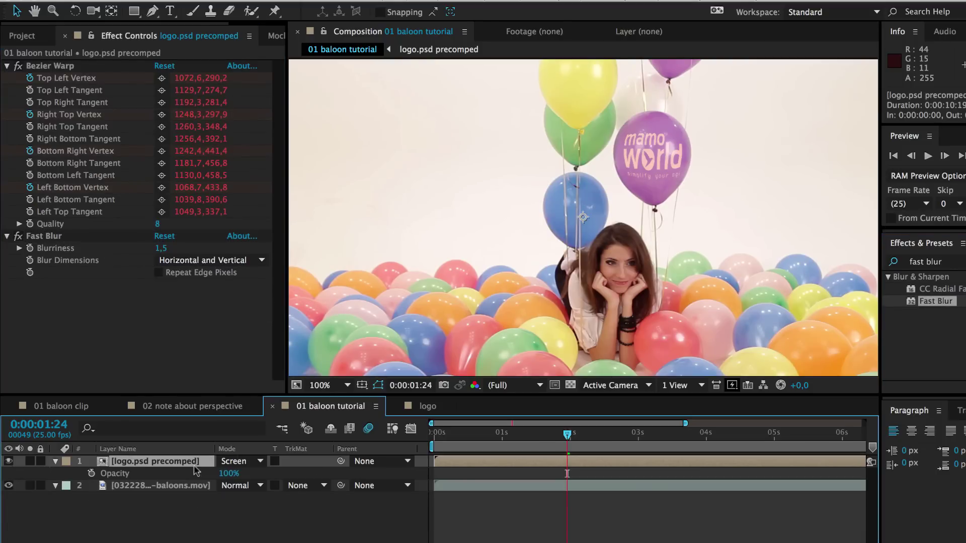
mouse_move(228, 476)
mouse_down()
mouse_move(212, 480)
mouse_move(217, 486)
mouse_up()
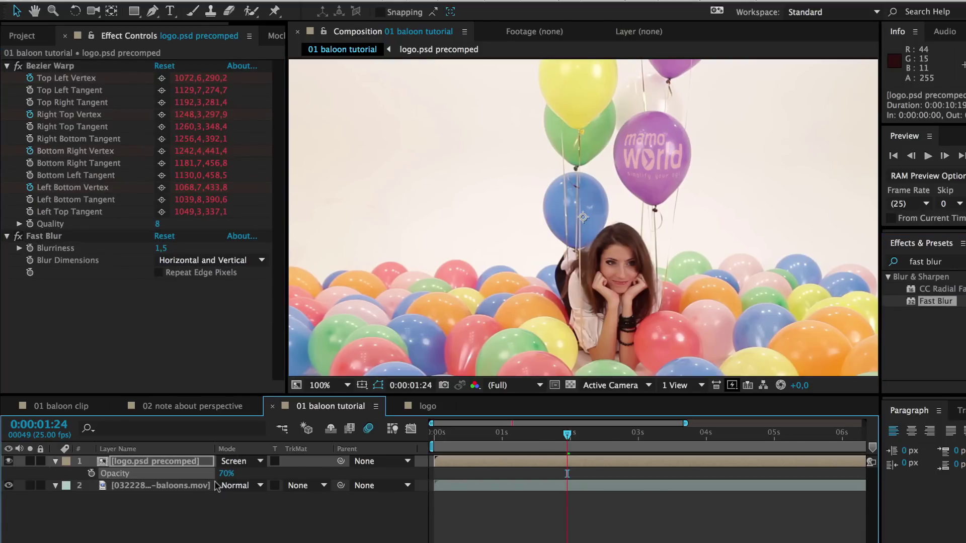